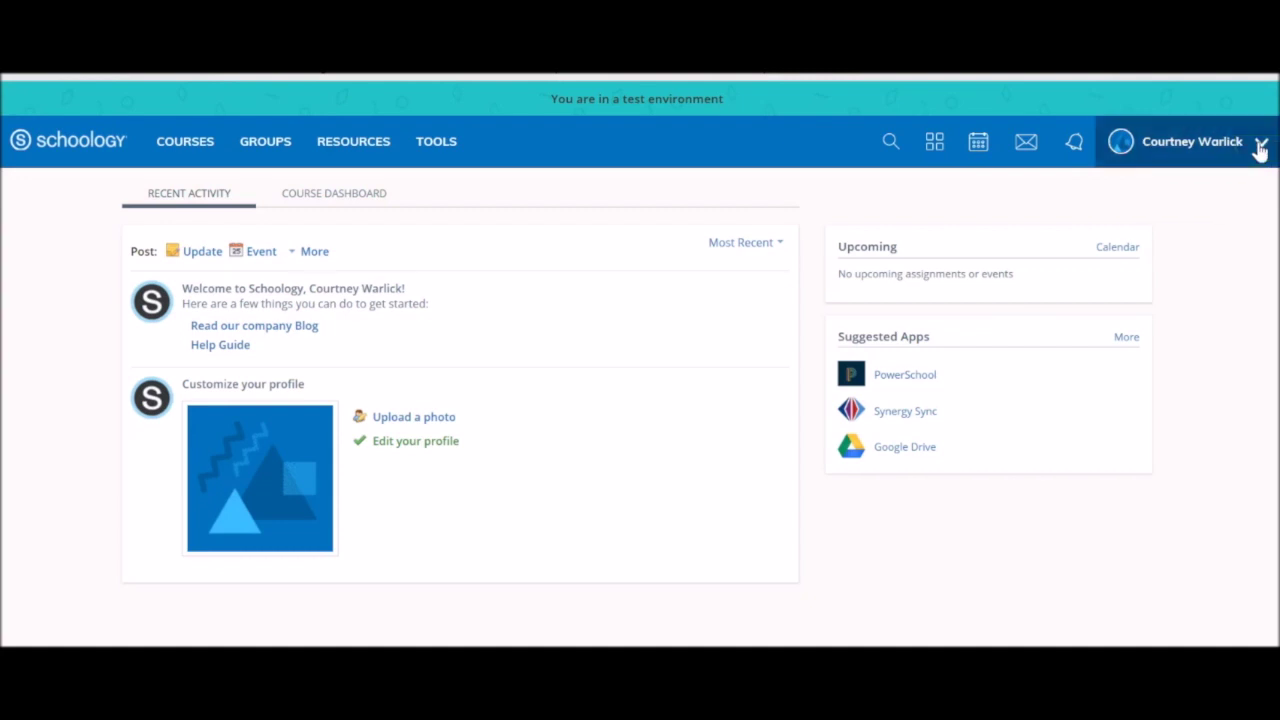
{"action": "left_click", "coordinate": [1261, 147]}
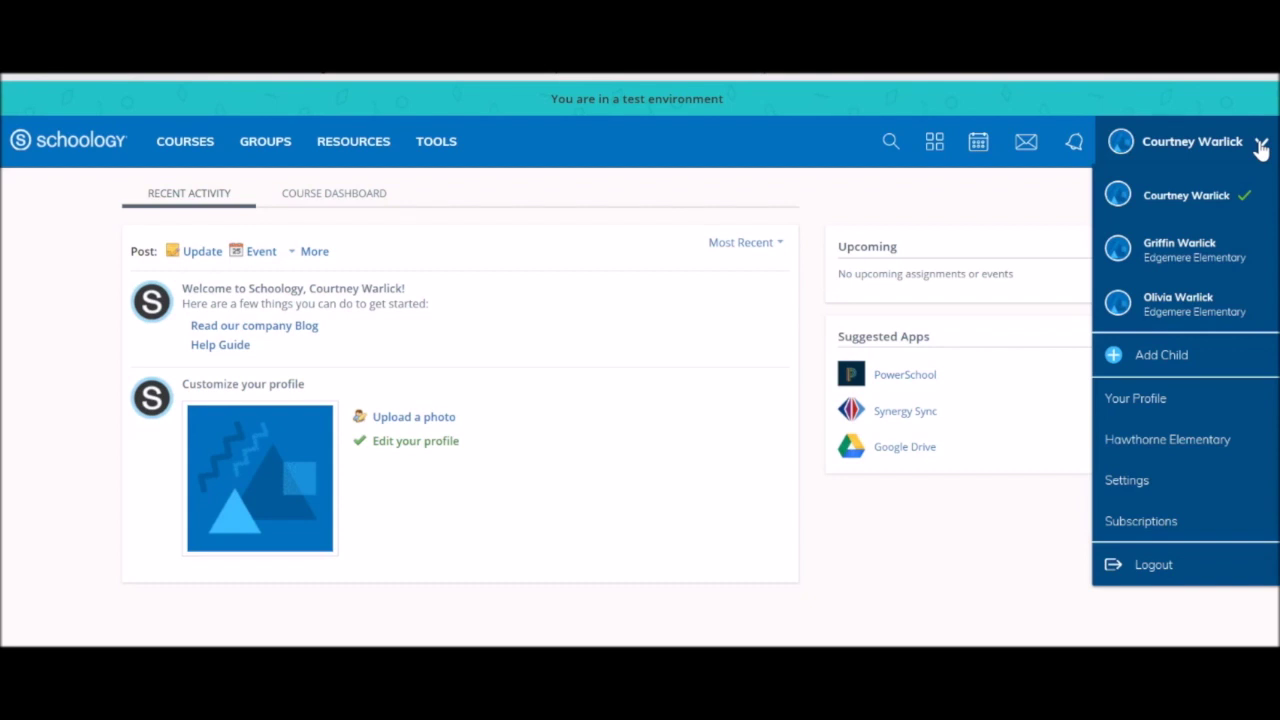
{"action": "left_click", "coordinate": [1214, 306]}
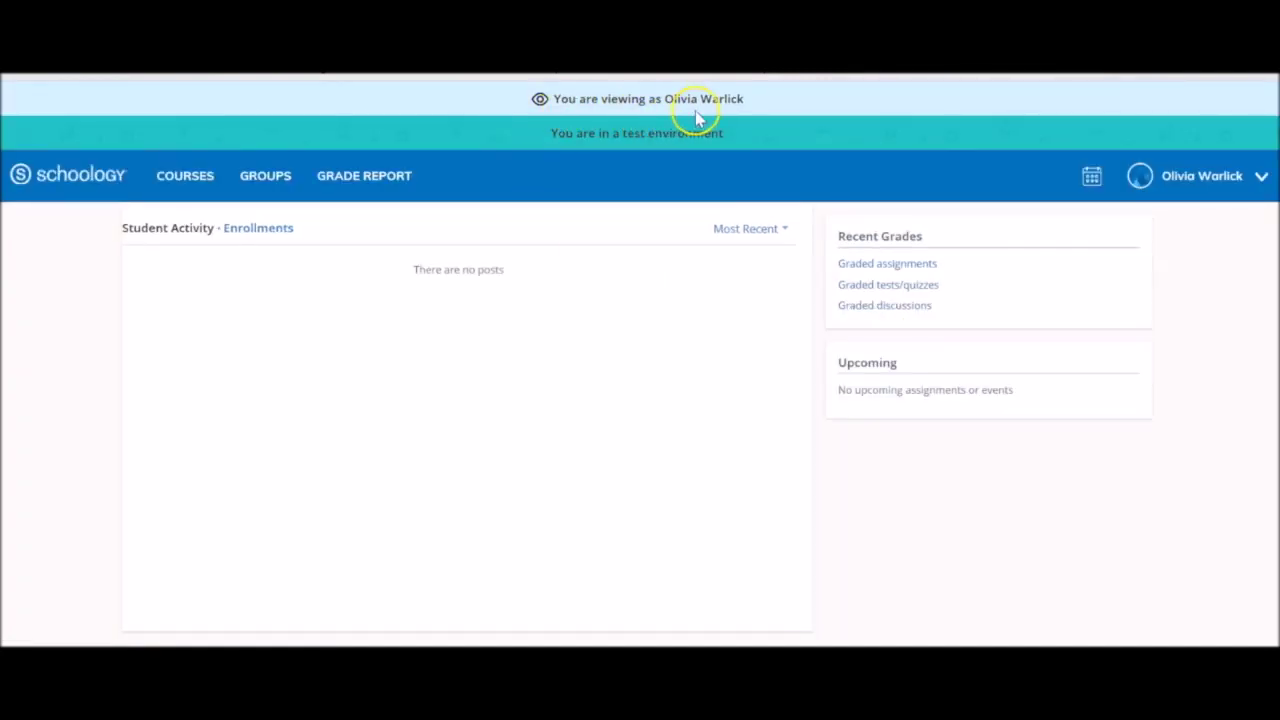
{"action": "left_click", "coordinate": [1262, 176]}
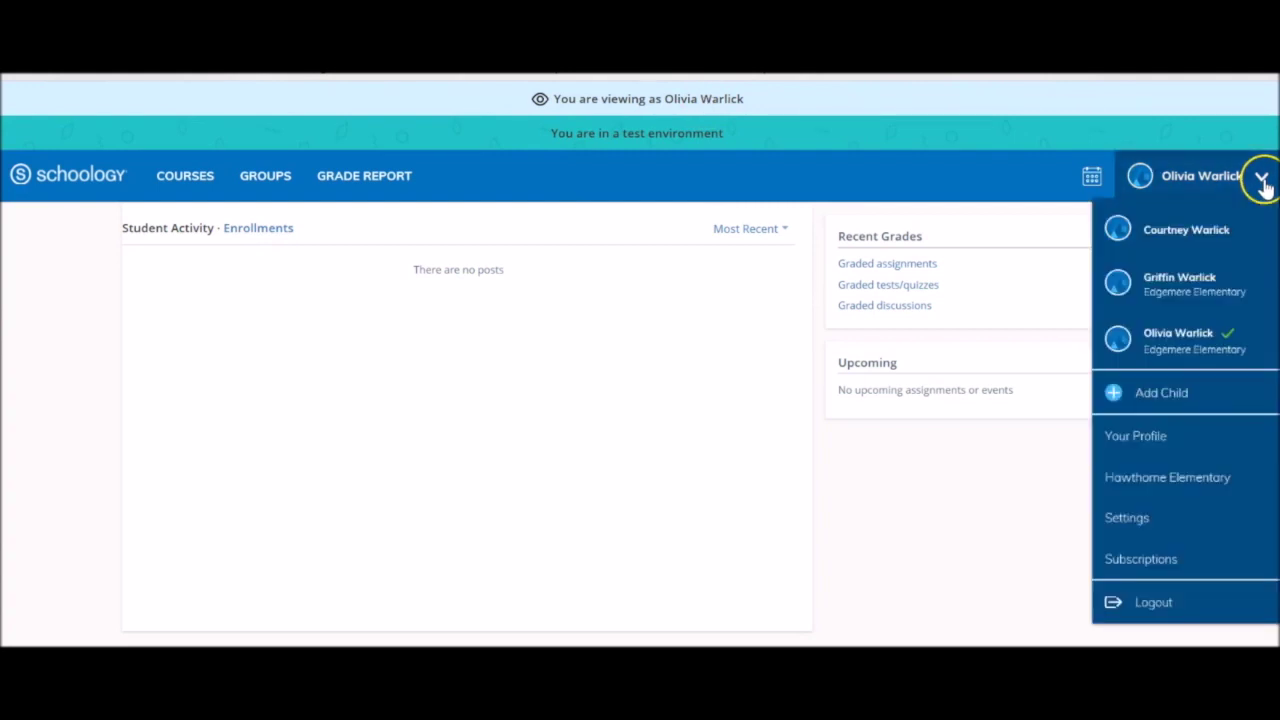